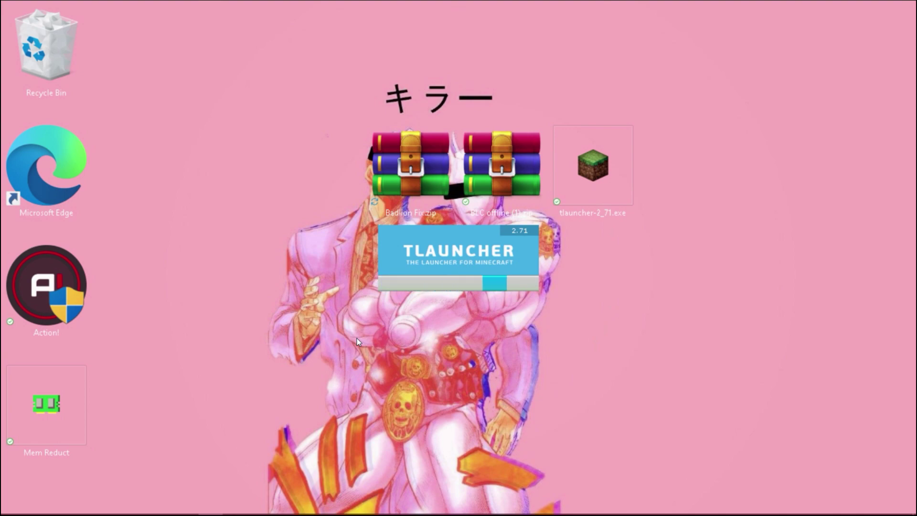
Run %appdata% from the Windows Run prompt and open the .minecraft folder inside Roaming
key("super+r")
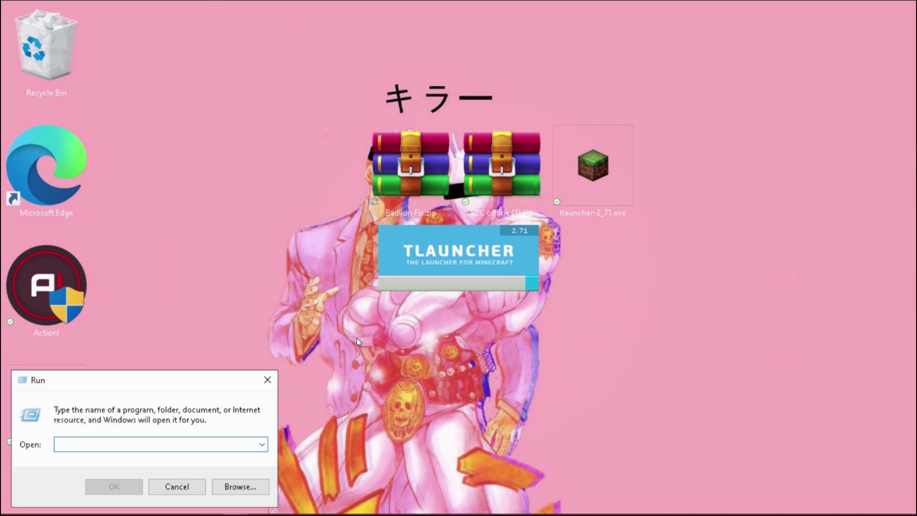
left_click_drag(95, 381, 417, 225)
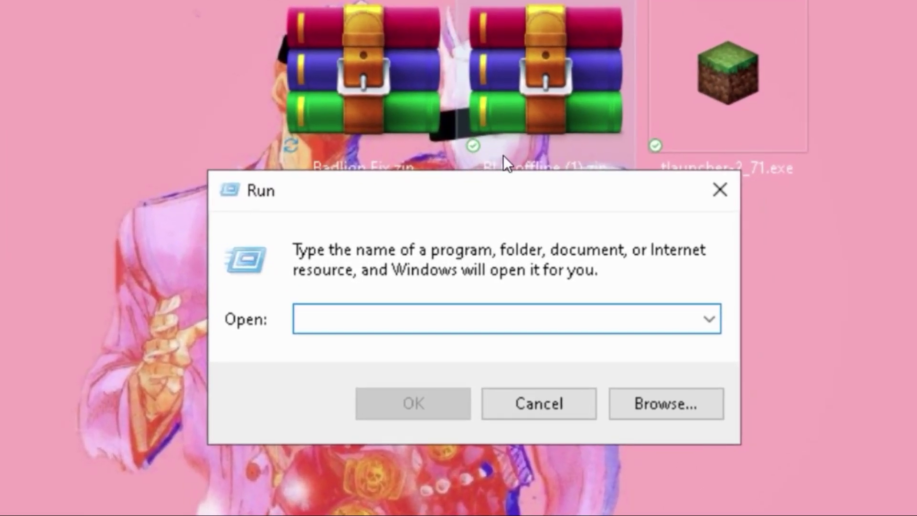
type("%appdata")
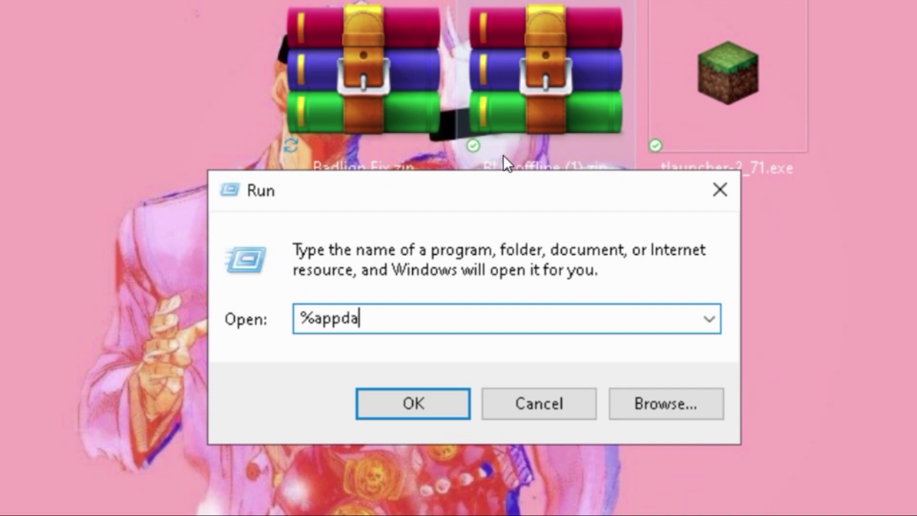
type("%")
key("ctrl+a")
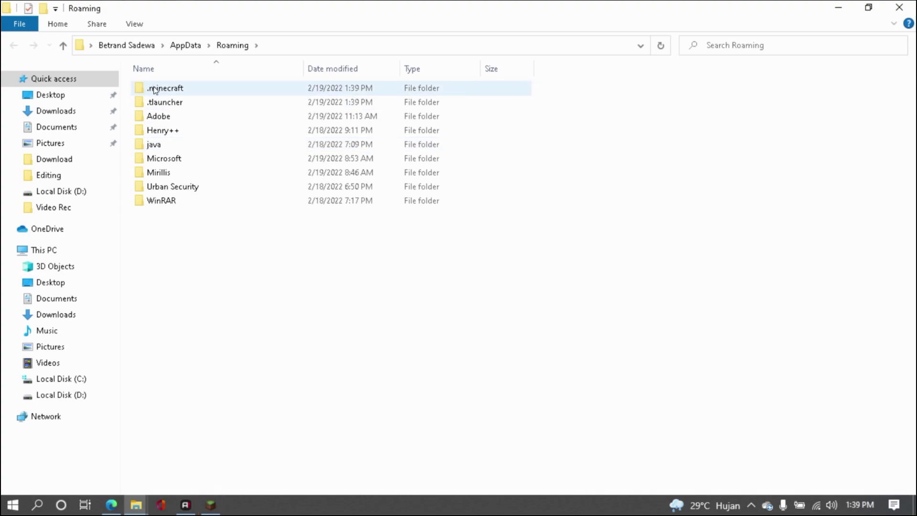
double_click(169, 93)
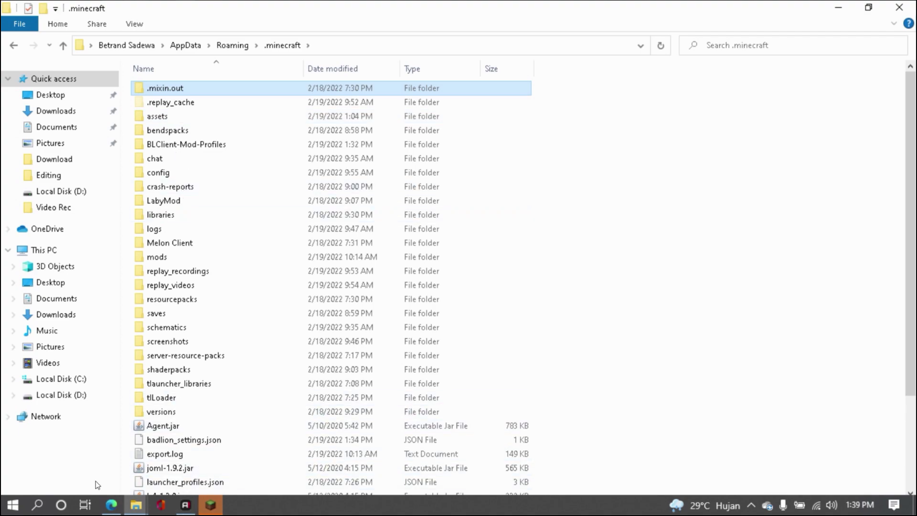
Minimize the .minecraft and TLauncher windows and open the BLC offline (1).zip archive from the desktop
left_click(838, 7)
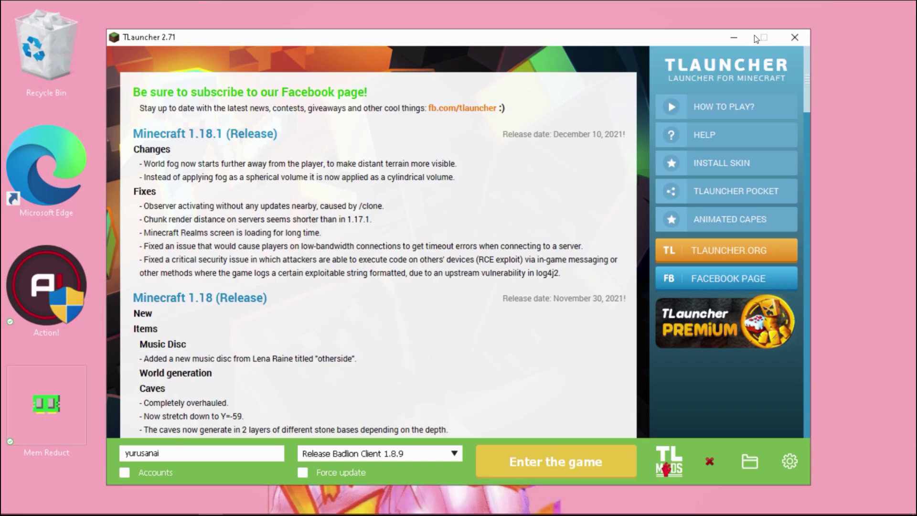
left_click(757, 34)
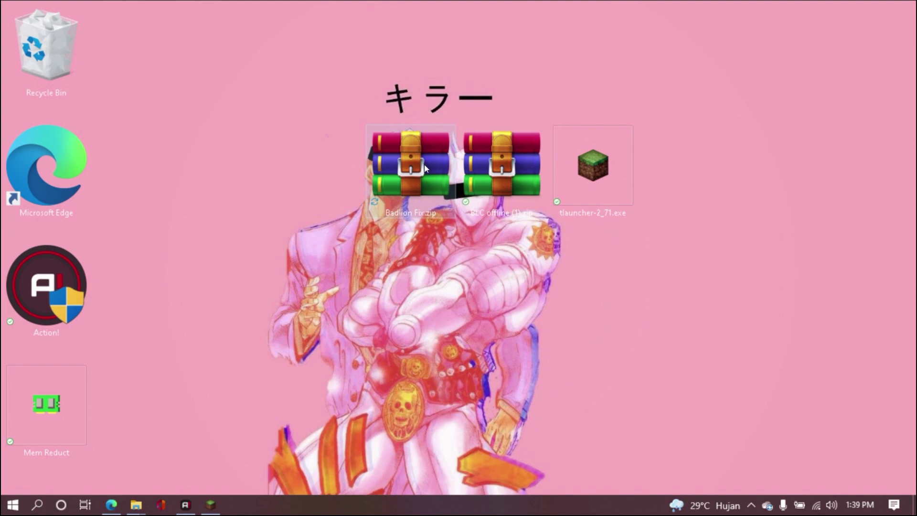
double_click(515, 167)
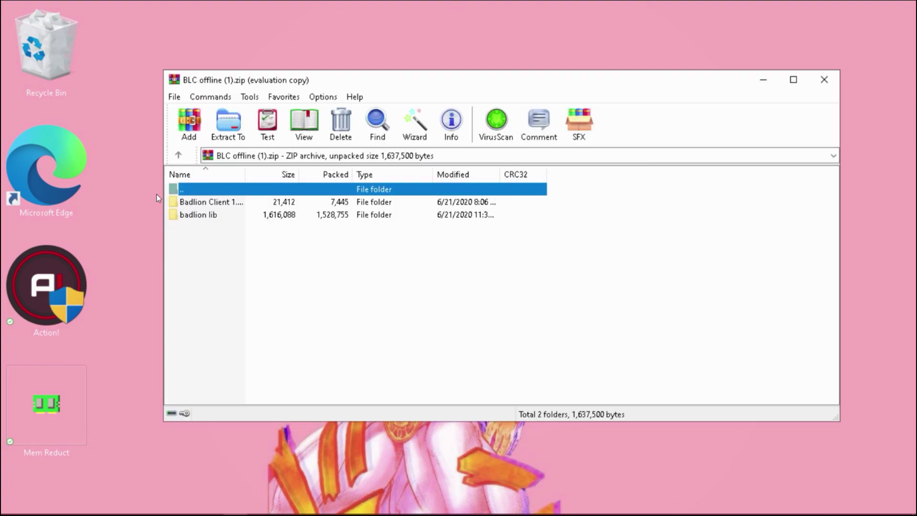
mouse_move(543, 87)
left_mouse_down()
mouse_move(525, 86)
mouse_move(538, 78)
mouse_move(517, 87)
mouse_move(546, 90)
left_mouse_up()
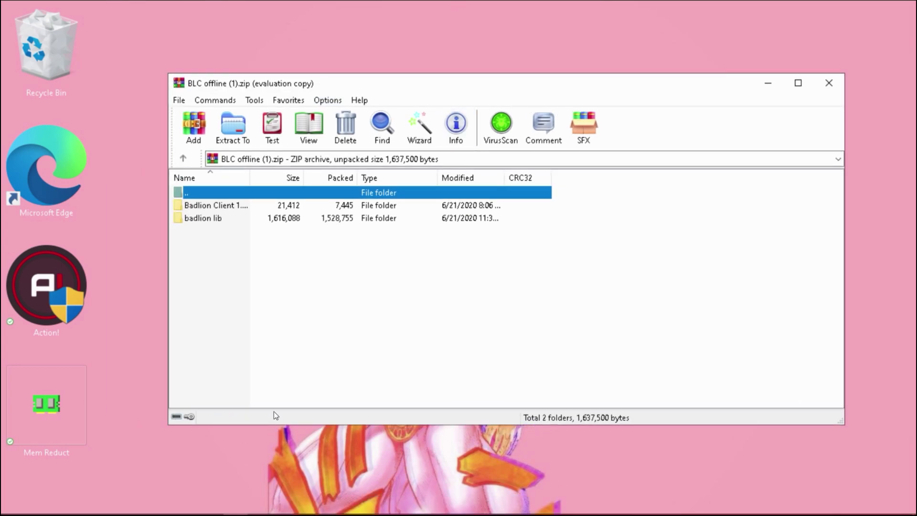
Switch back to the .minecraft folder window and open its versions folder
mouse_move(134, 512)
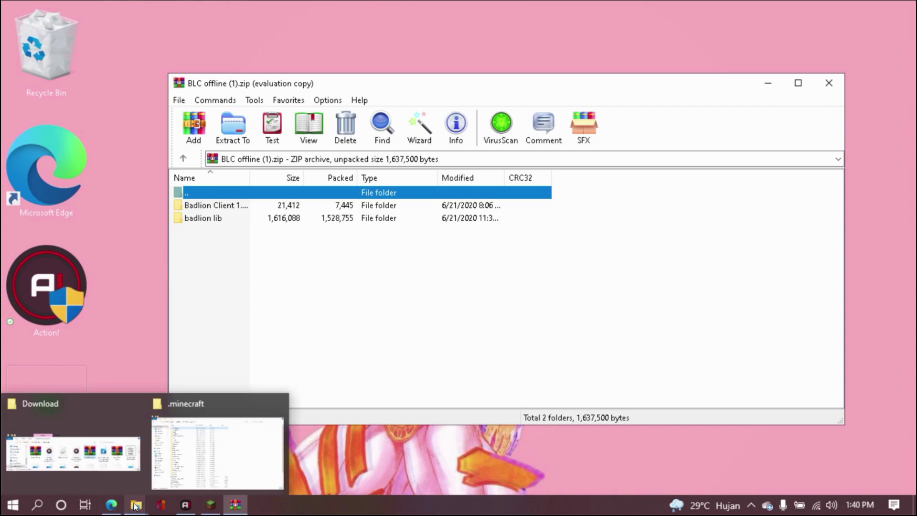
left_click(169, 481)
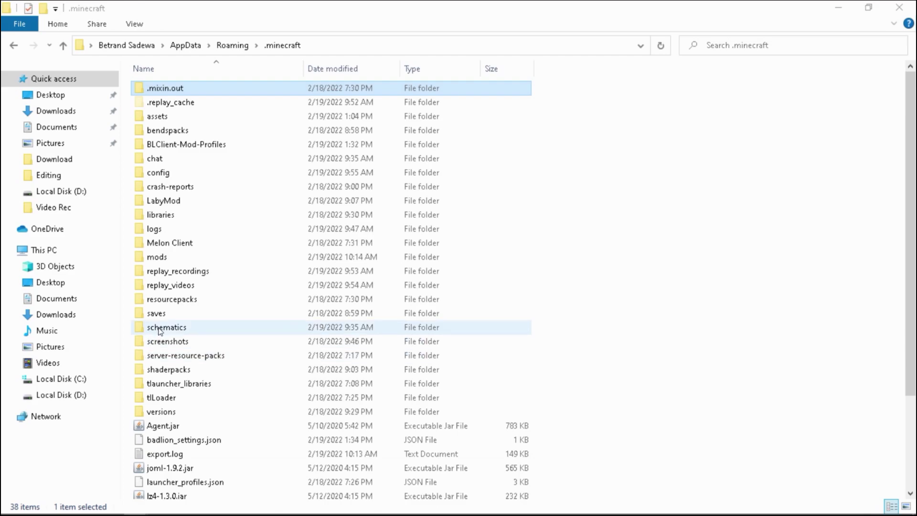
scroll(163, 294, "down", 3)
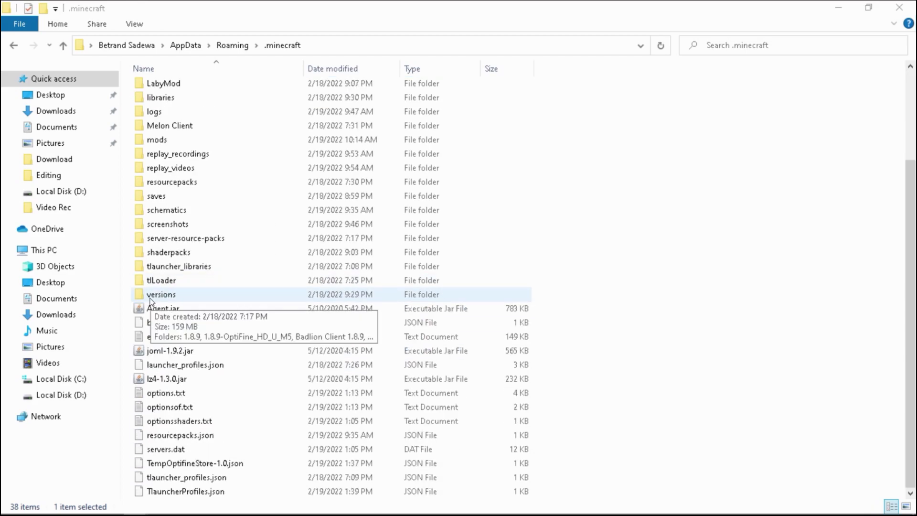
double_click(157, 298)
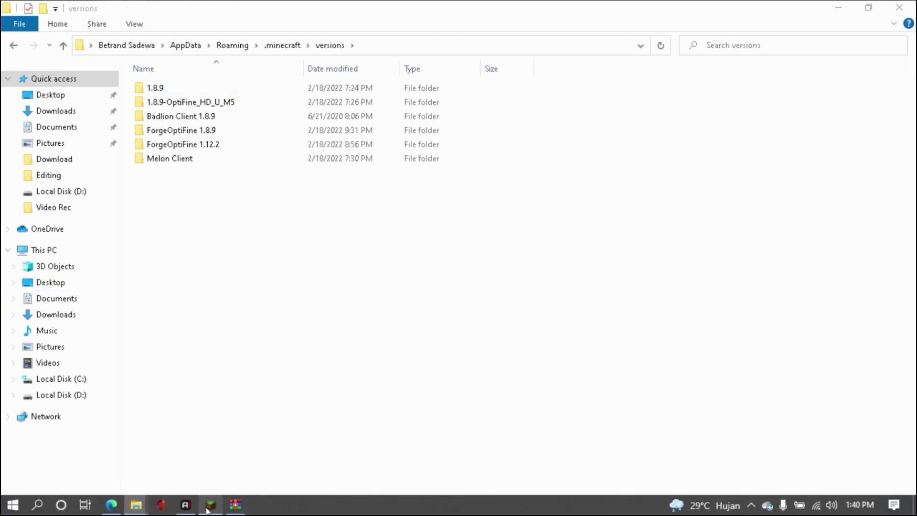
Copy the Badlion Client 1.8.9 folder from the BLC offline archive into versions, replacing the files with the same names
left_click(235, 504)
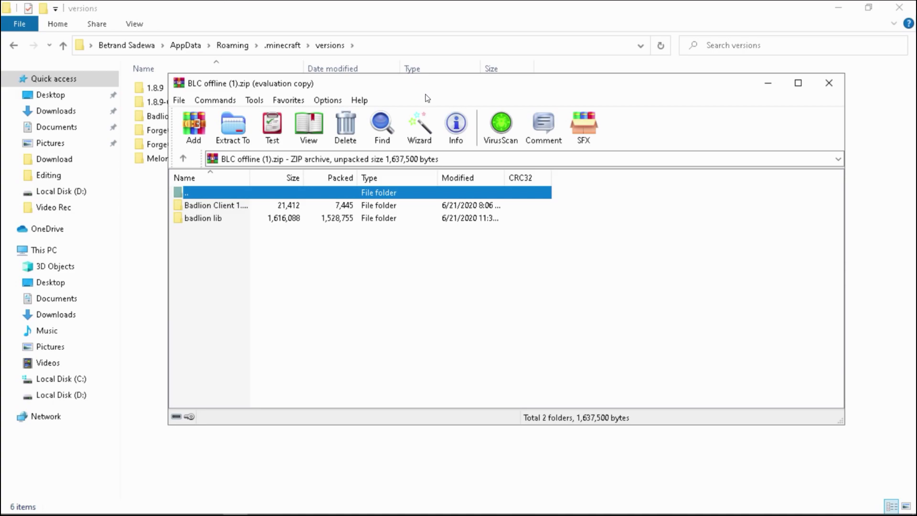
left_click_drag(428, 73, 618, 93)
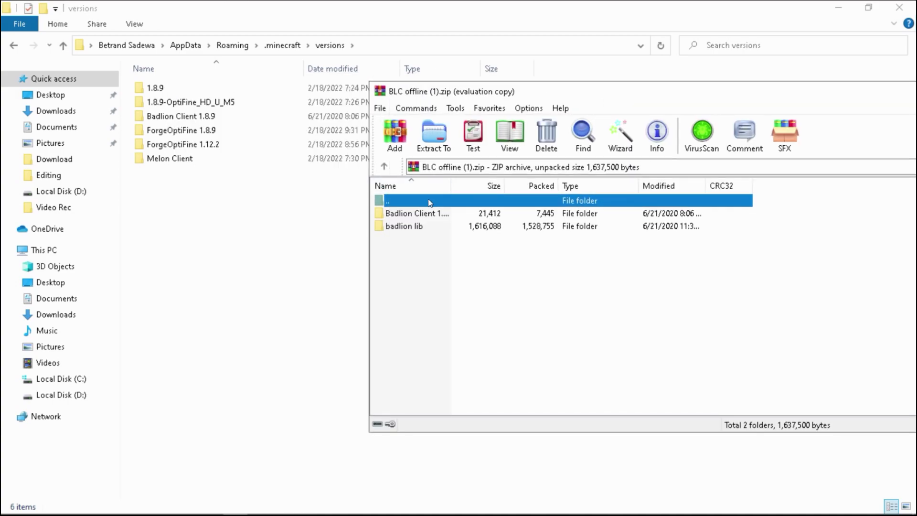
left_click(427, 250)
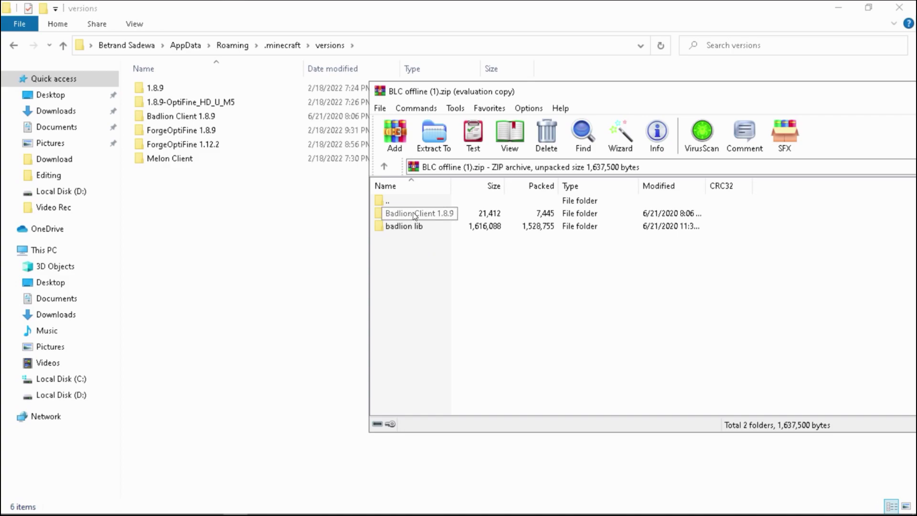
left_click_drag(414, 216, 246, 199)
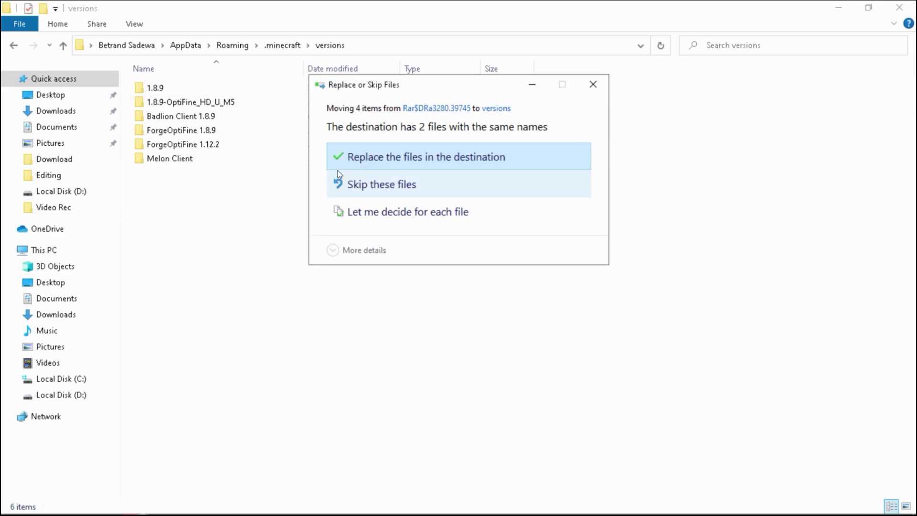
left_click(360, 158)
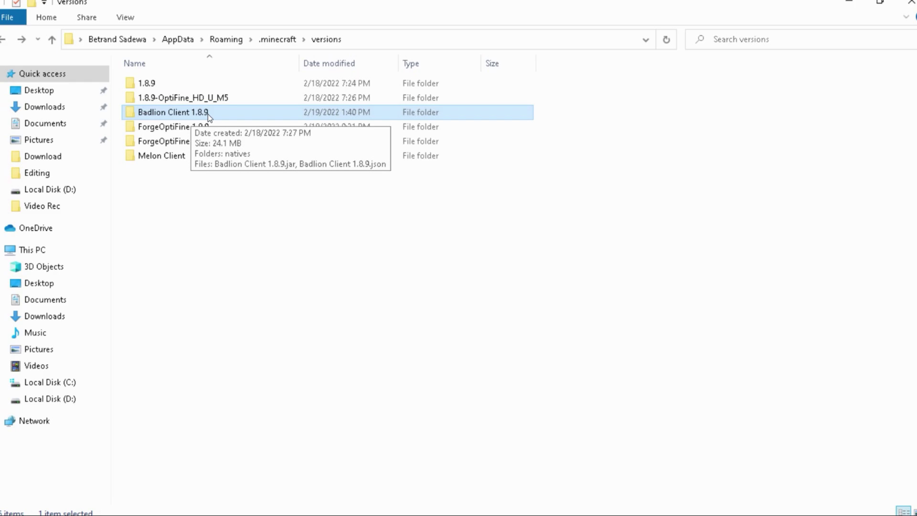
key("super+r")
left_click_drag(115, 388, 376, 257)
left_click(524, 251)
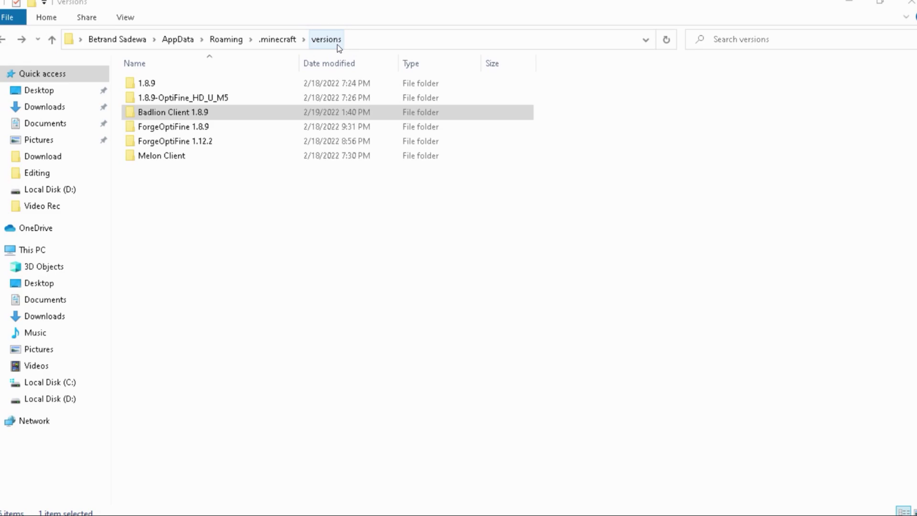
Return to the .minecraft folder and open its libraries folder
left_click(279, 42)
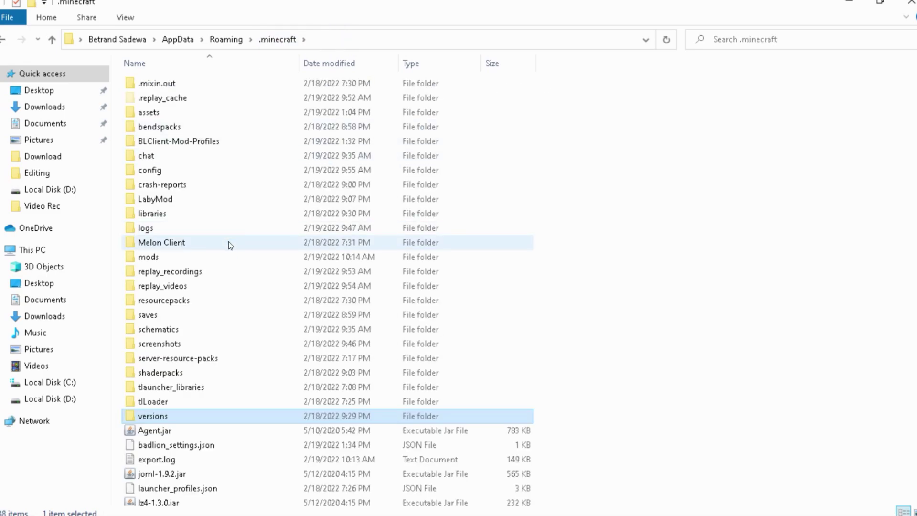
scroll(228, 243, "down", 3)
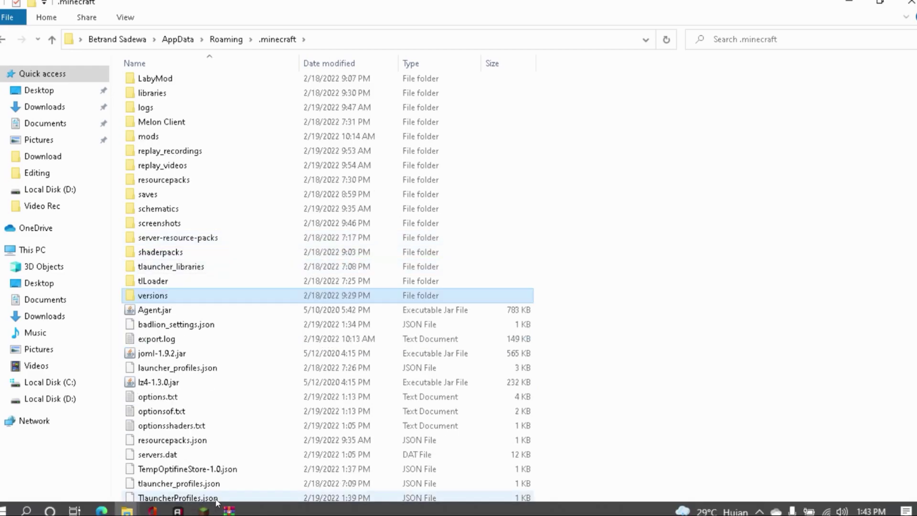
left_click(230, 510)
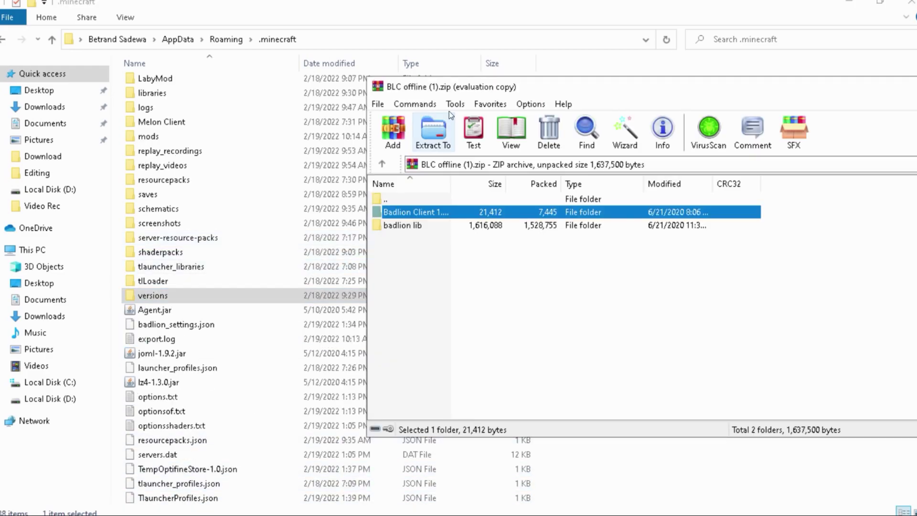
left_click_drag(466, 86, 479, 86)
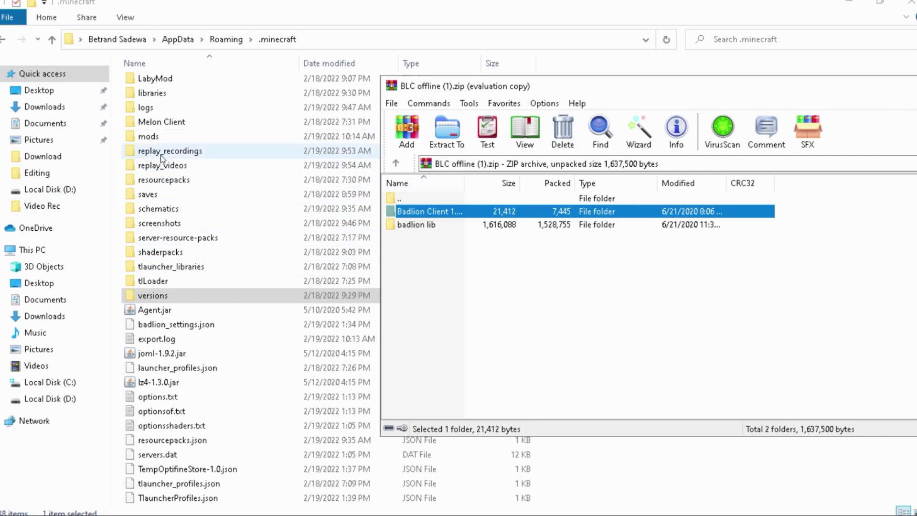
left_click(164, 94)
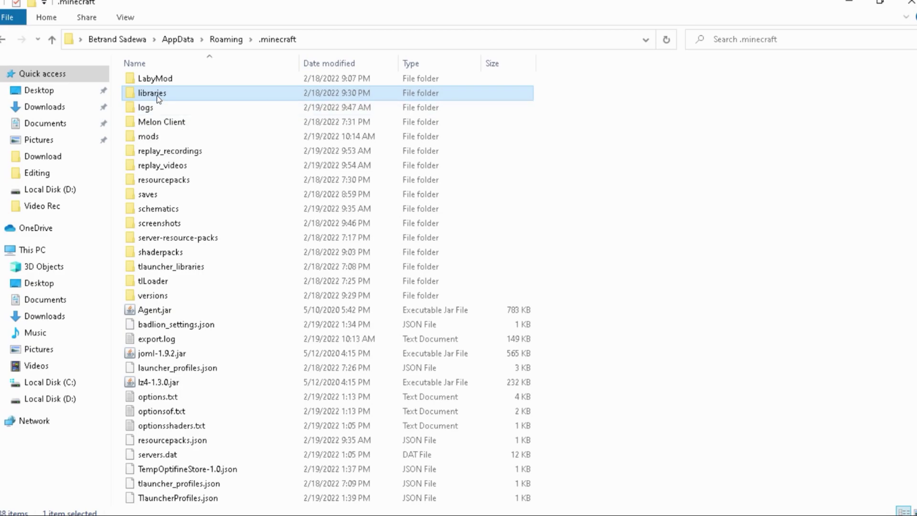
double_click(157, 95)
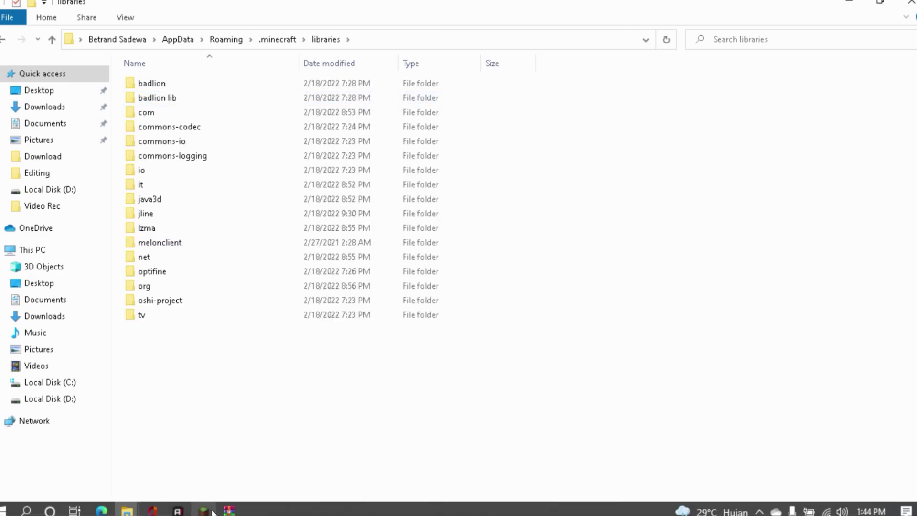
Copy the badlion lib folder from the BLC offline archive into the libraries folder
left_click(228, 510)
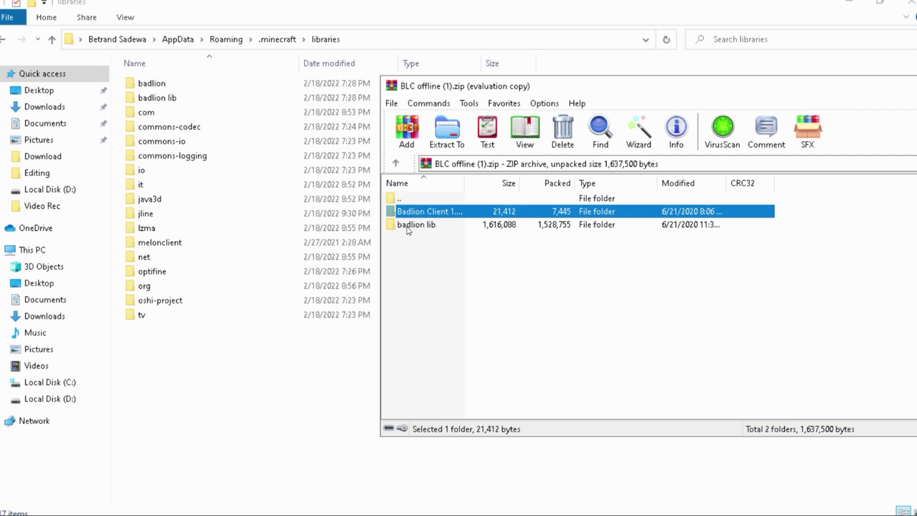
left_click(416, 257)
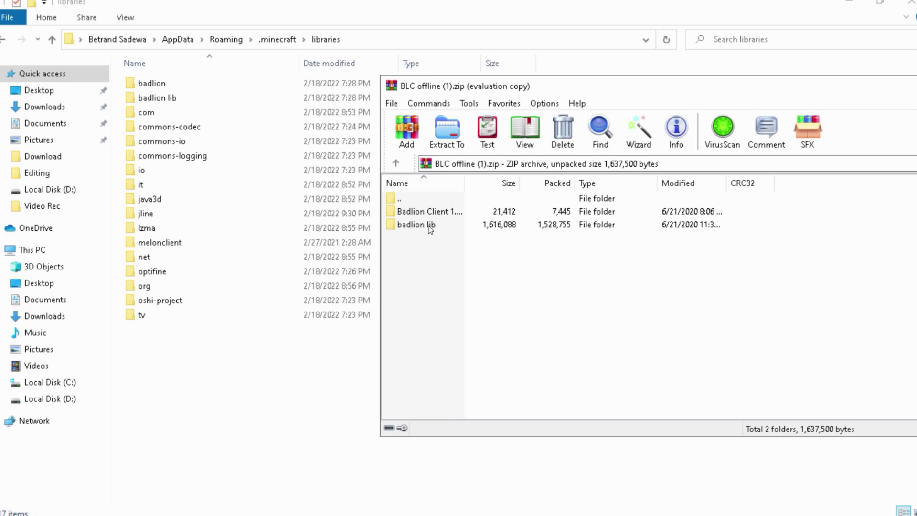
left_click_drag(429, 229, 265, 376)
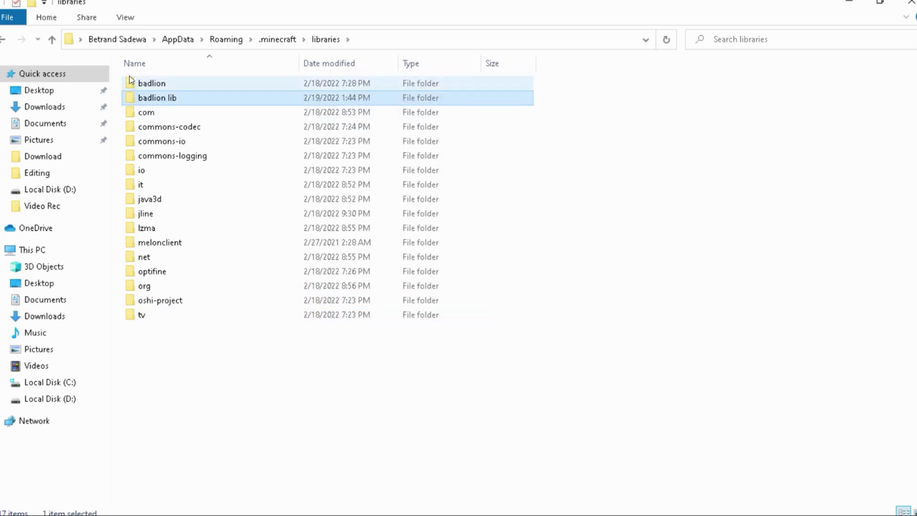
Open the badlion lib folder and copy Agent.jar, joml-1.9.2.jar and lz4-1.3.0.jar to the clipboard
double_click(160, 98)
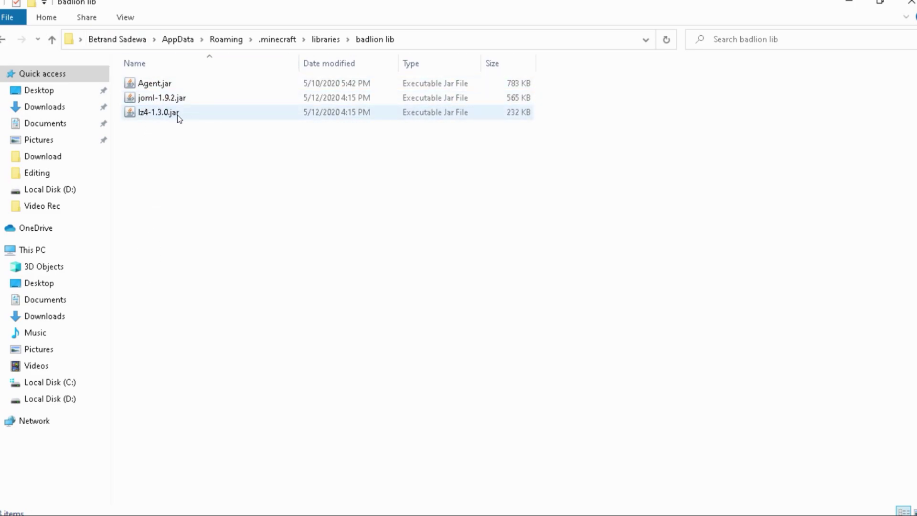
left_click_drag(180, 196, 165, 85)
right_click(165, 89)
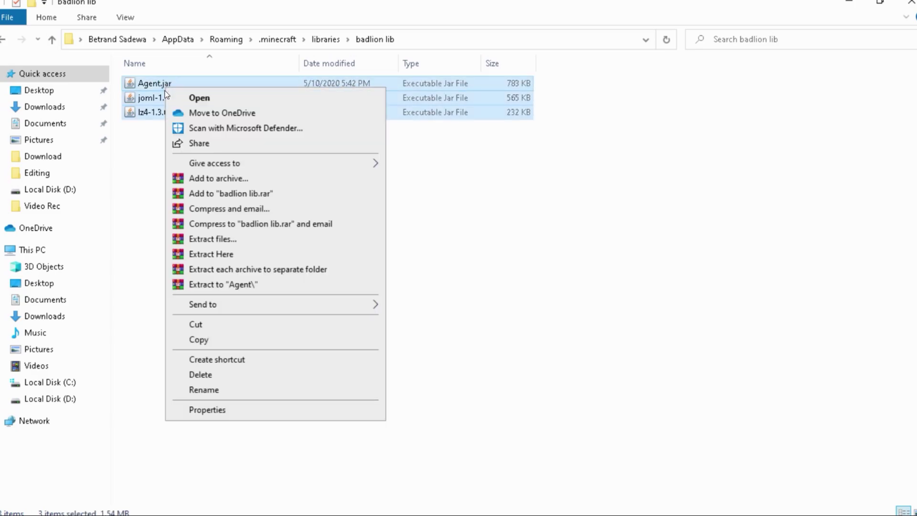
left_click(214, 338)
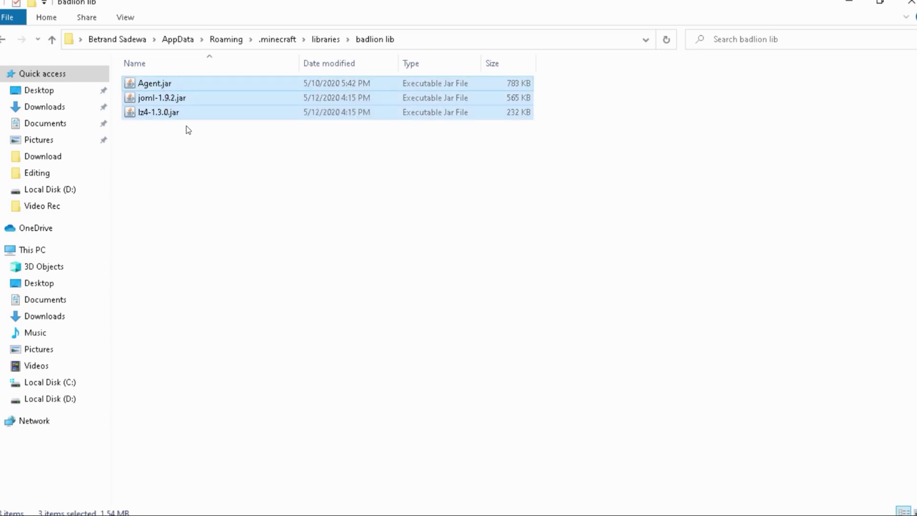
right_click(200, 236)
left_click(222, 345)
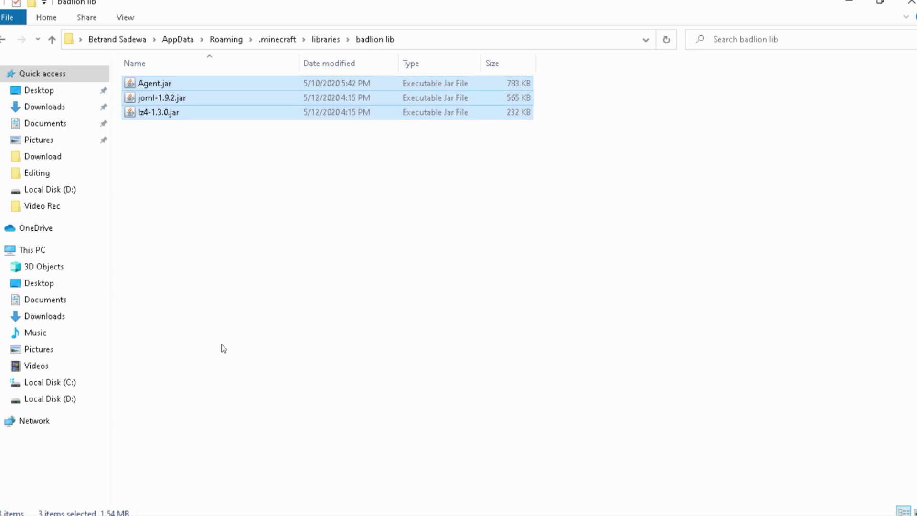
Paste the three copied jar files into the .minecraft folder, replacing the existing files
left_click(280, 43)
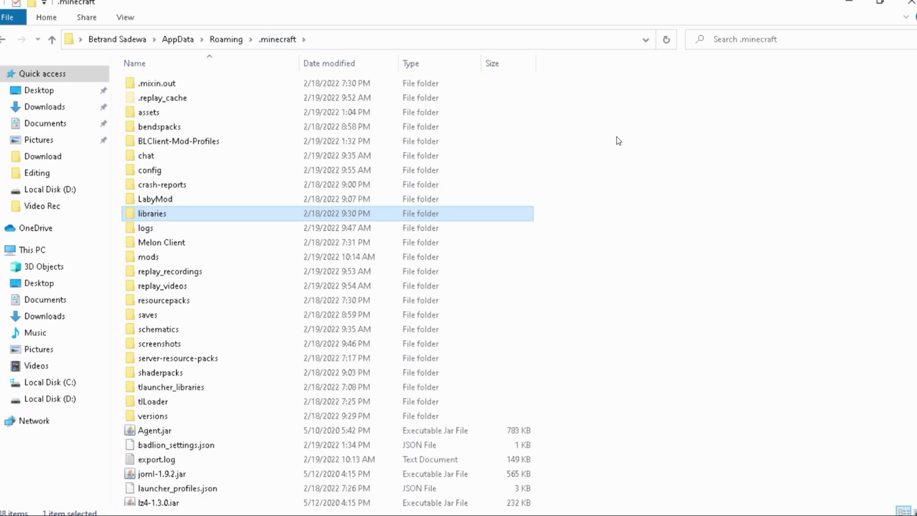
right_click(702, 126)
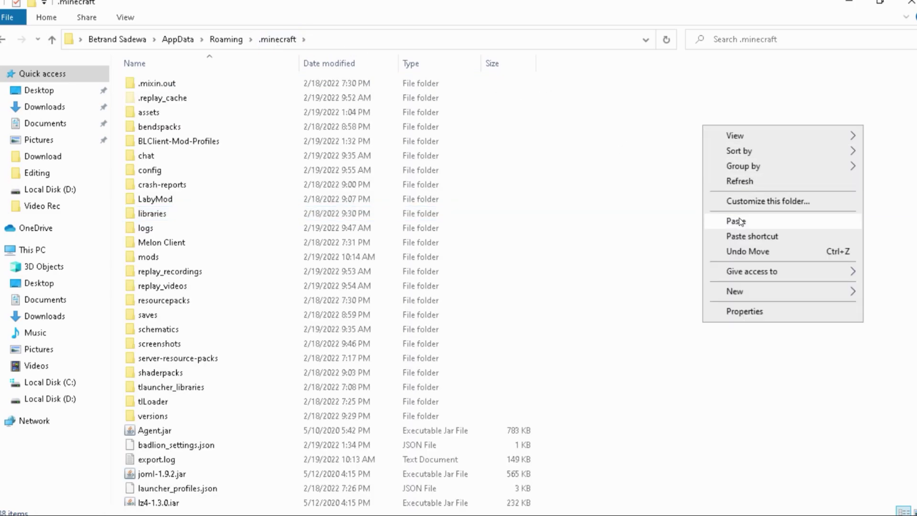
left_click(740, 221)
left_click(445, 159)
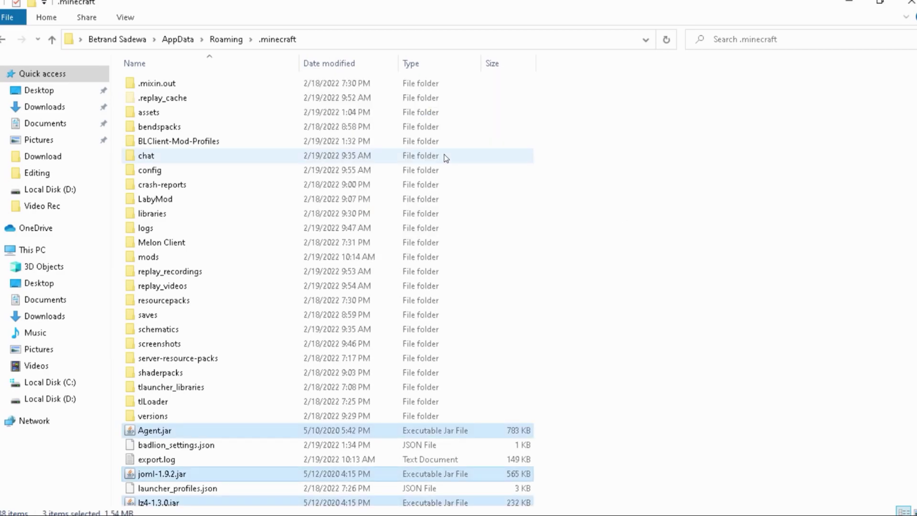
Close the BLC offline archive and minimize the .minecraft folder window to reach the desktop
scroll(417, 181, "down", 3)
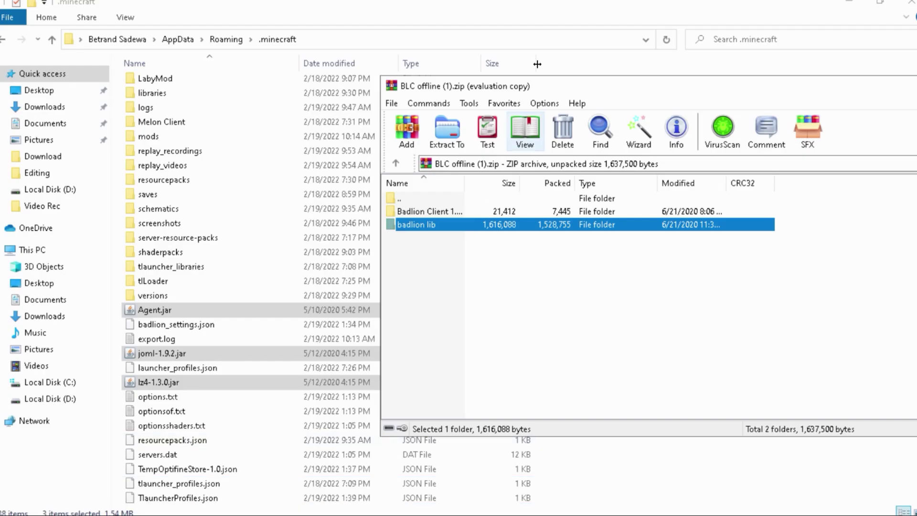
double_click(565, 91)
left_click(831, 87)
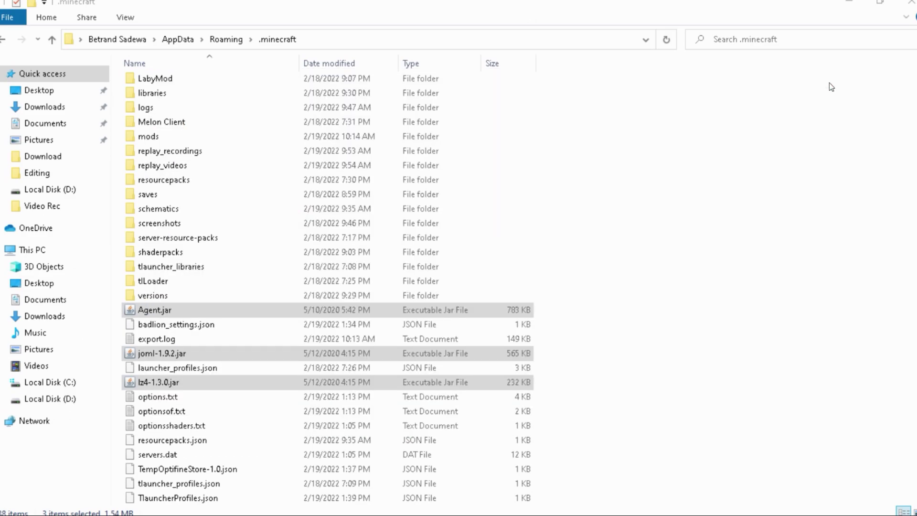
left_click(849, 3)
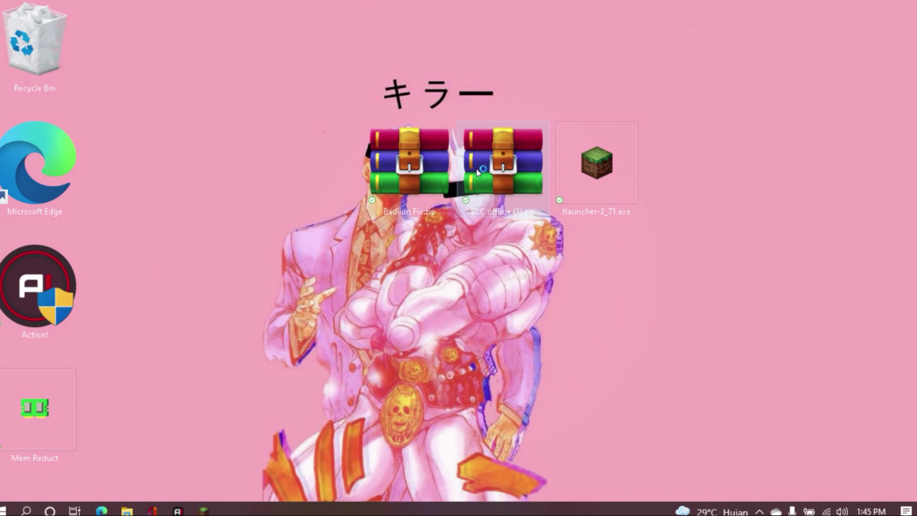
Select the badlion and optifine folders in Badlion Fix.zip and open the libraries folder inside .minecraft
double_click(433, 179)
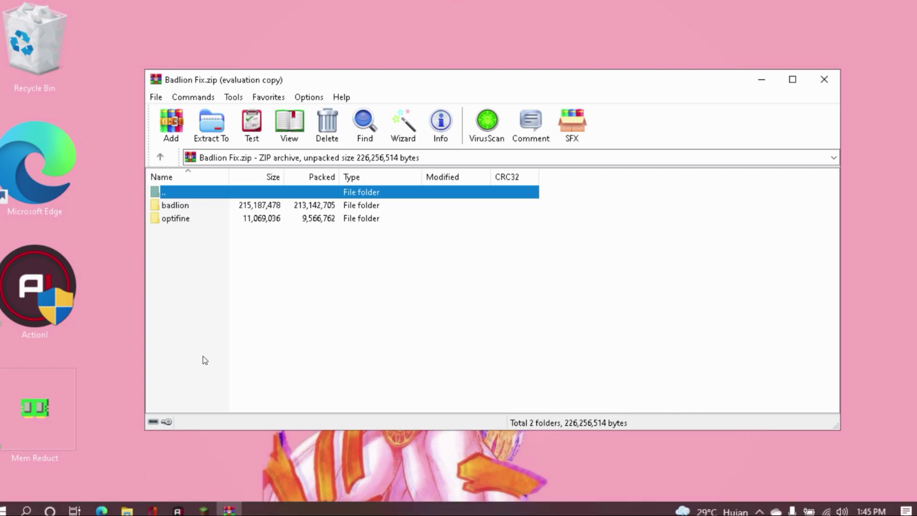
left_click_drag(184, 309, 178, 205)
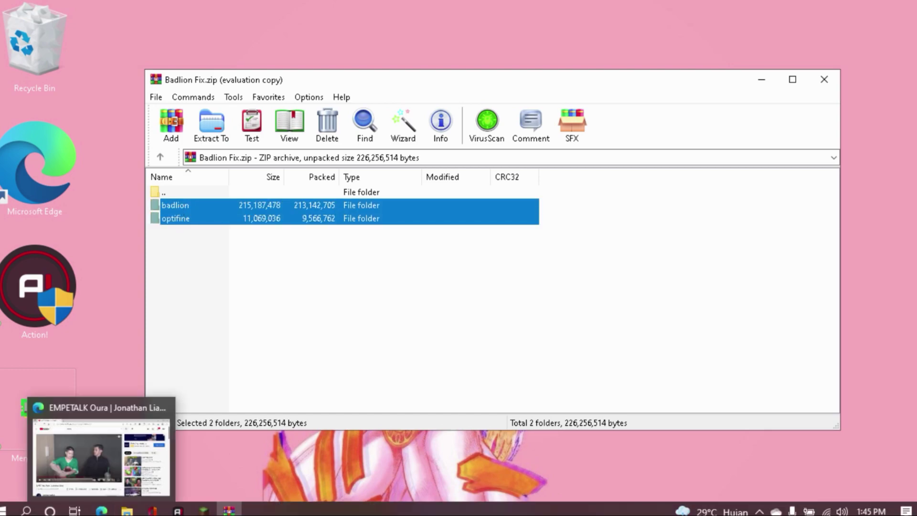
mouse_move(126, 509)
left_click(179, 434)
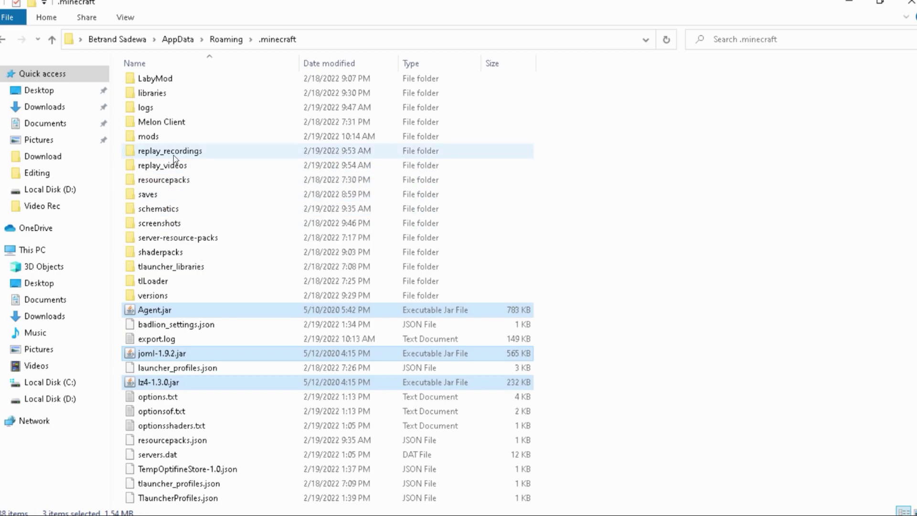
scroll(167, 165, "up", 3)
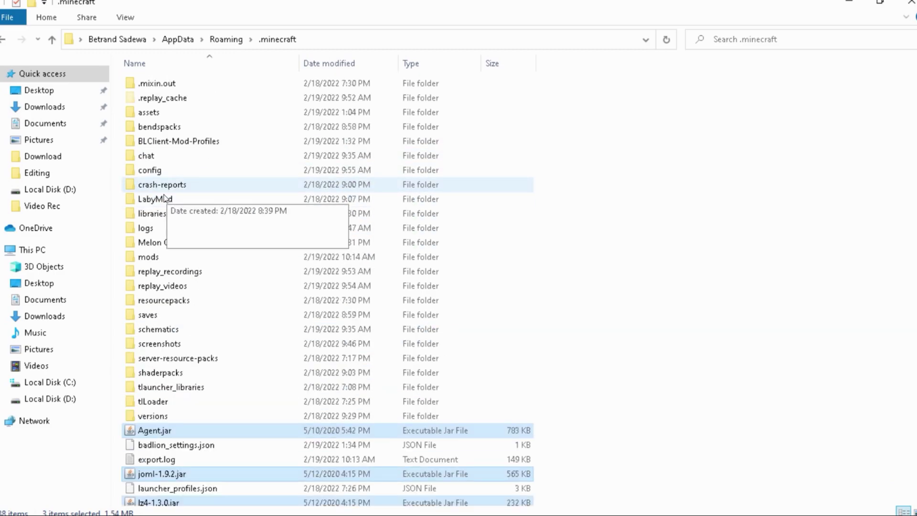
double_click(156, 217)
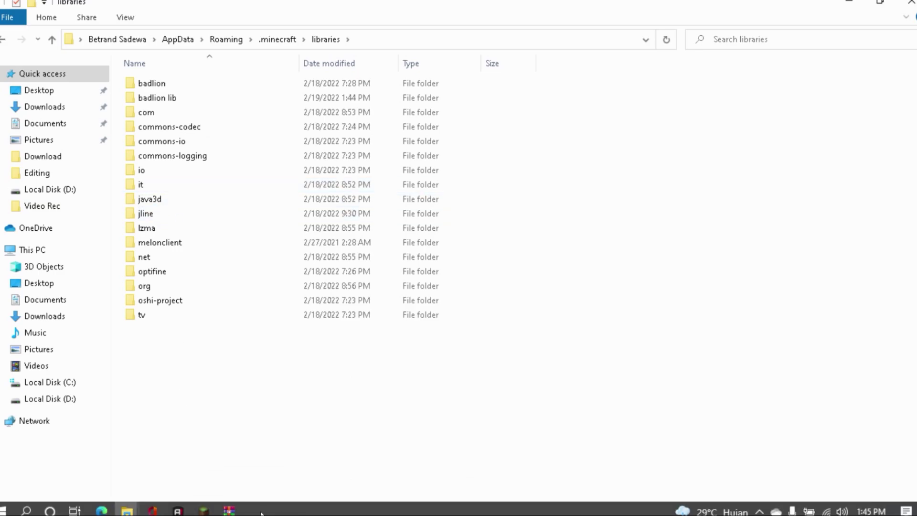
Copy the badlion and optifine folders from the Badlion Fix archive into the libraries folder, replacing the existing files
left_click(234, 508)
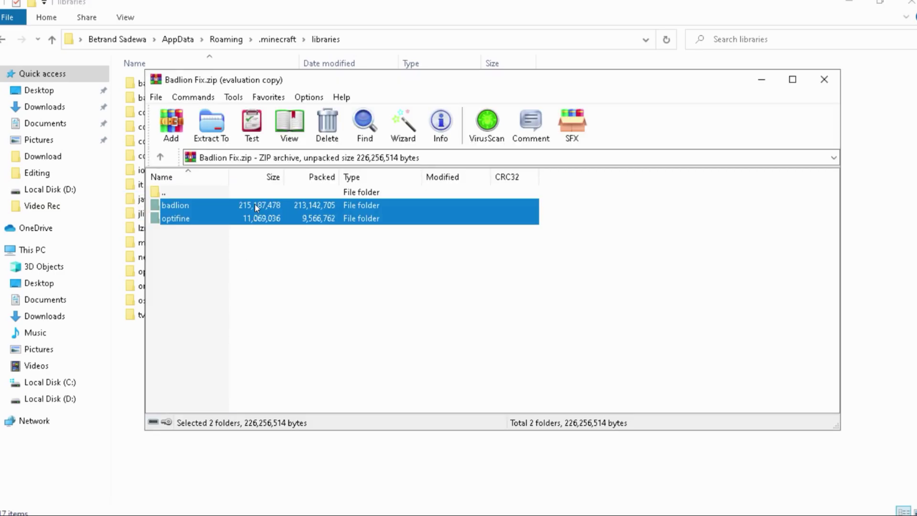
left_click_drag(353, 81, 538, 83)
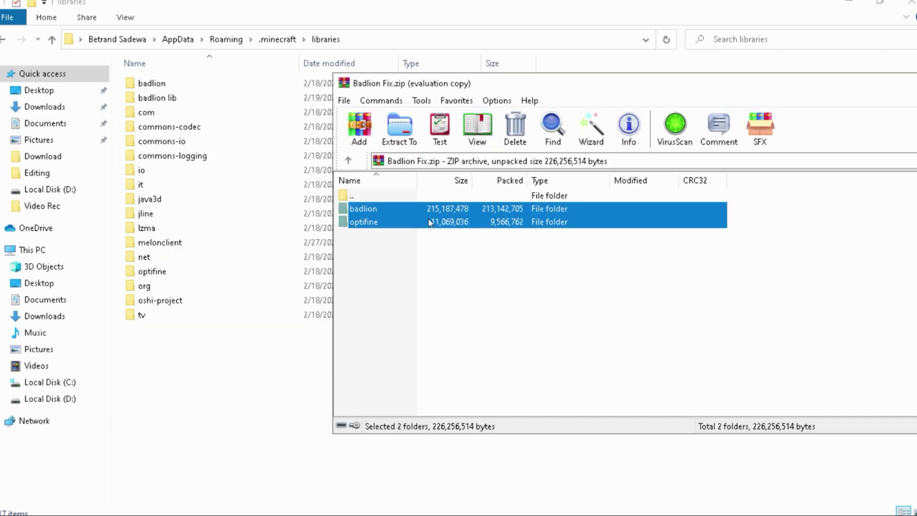
left_click_drag(428, 220, 275, 353)
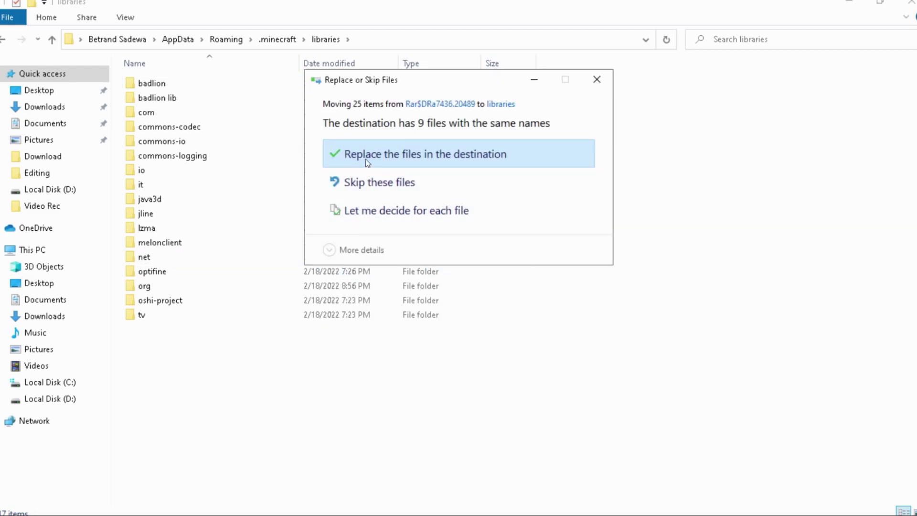
left_click(366, 162)
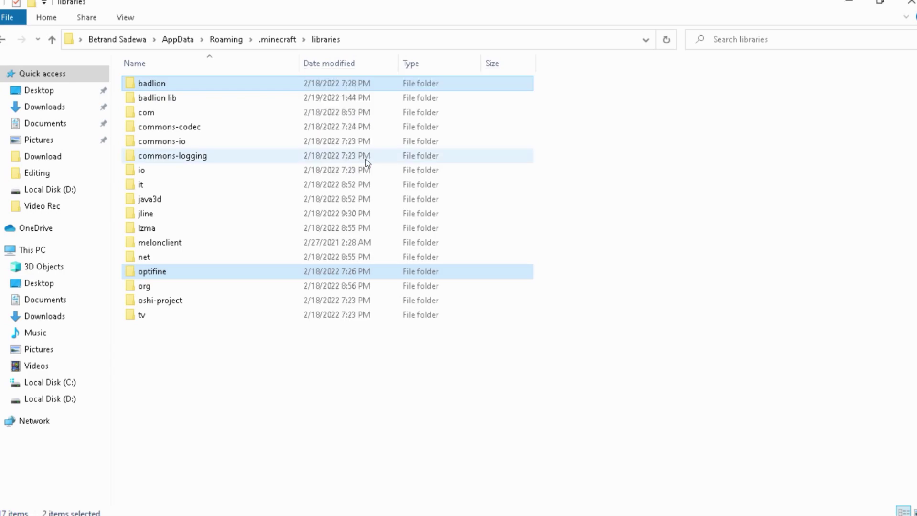
left_click(211, 397)
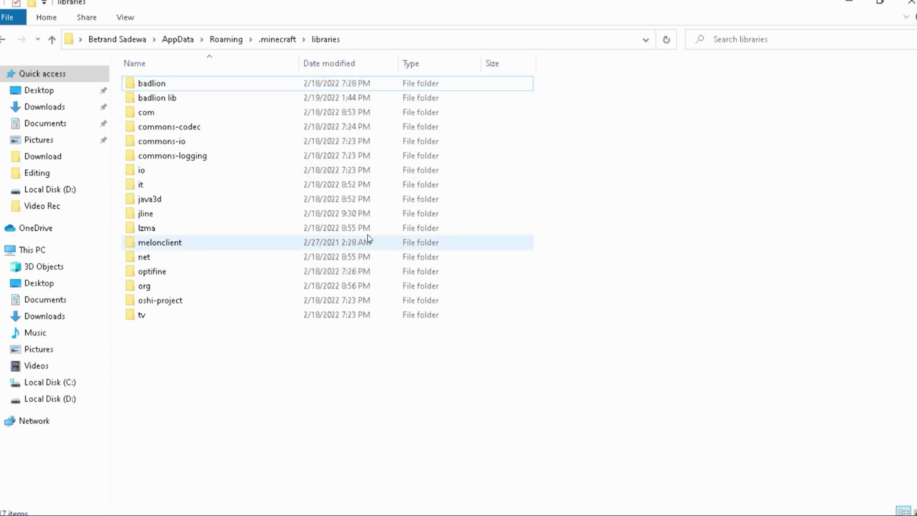
Minimize the libraries window, switch to TLauncher and choose Release Badlion Client 1.8.9 as the game version
left_click(848, 2)
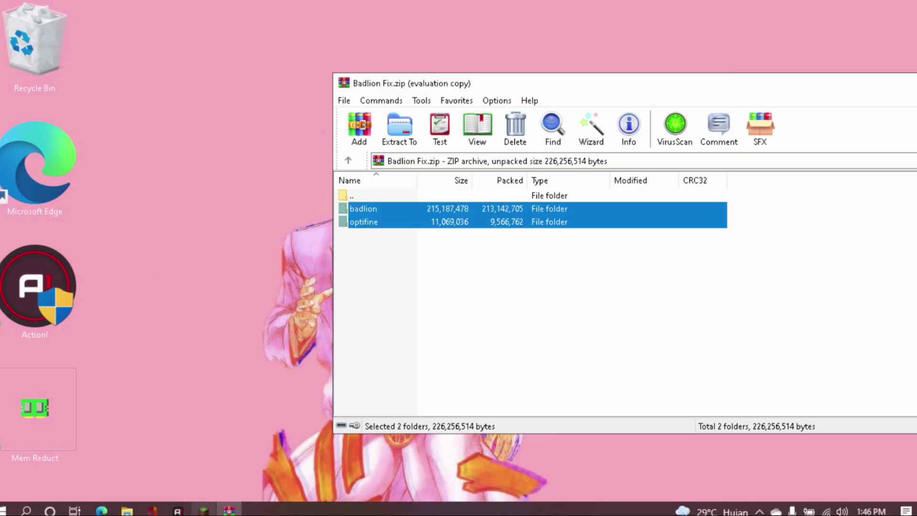
left_click(203, 510)
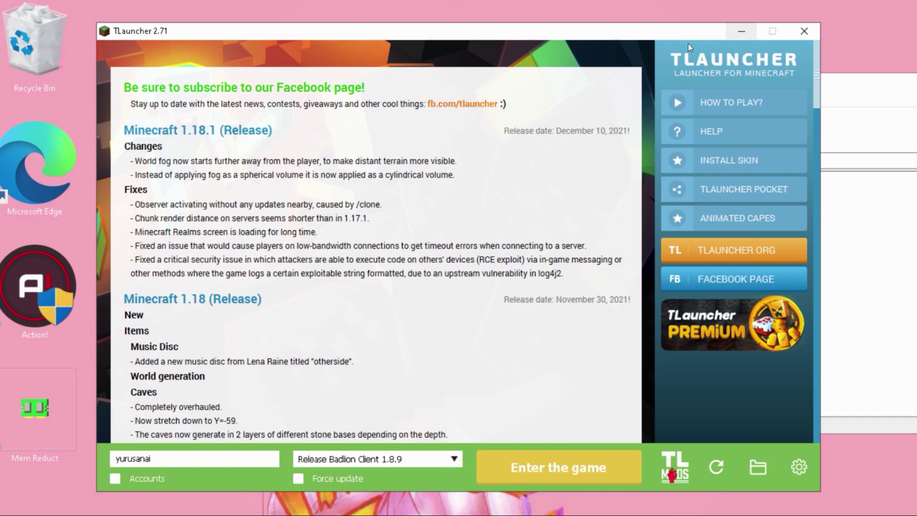
mouse_move(170, 32)
left_mouse_down()
mouse_move(130, 33)
mouse_move(160, 33)
left_mouse_up()
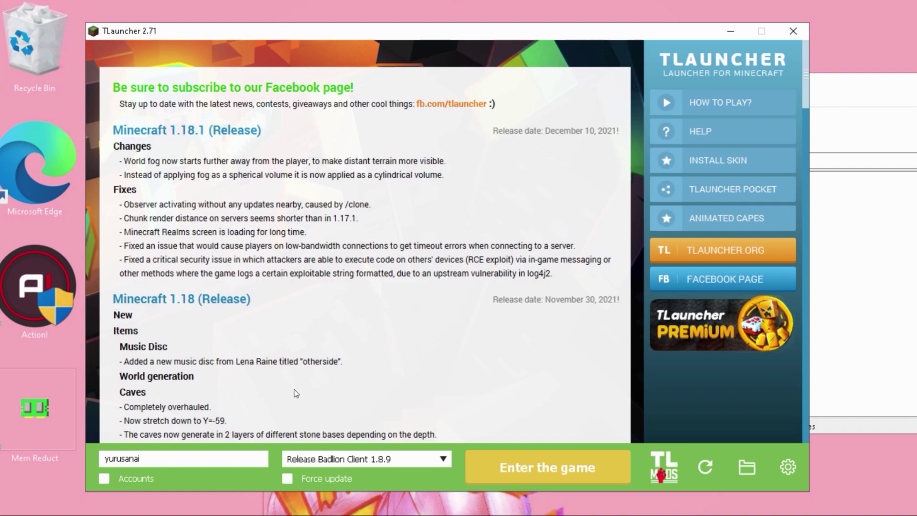
left_click(312, 459)
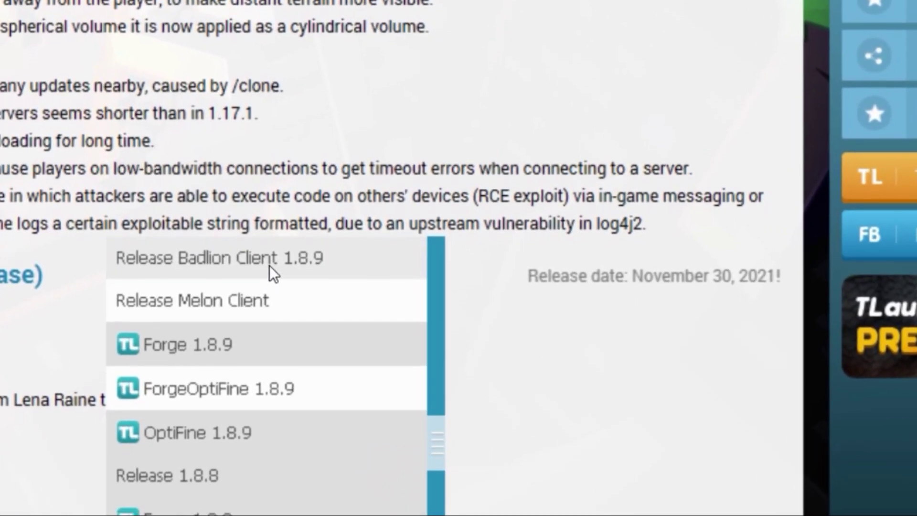
scroll(258, 286, "up", 3)
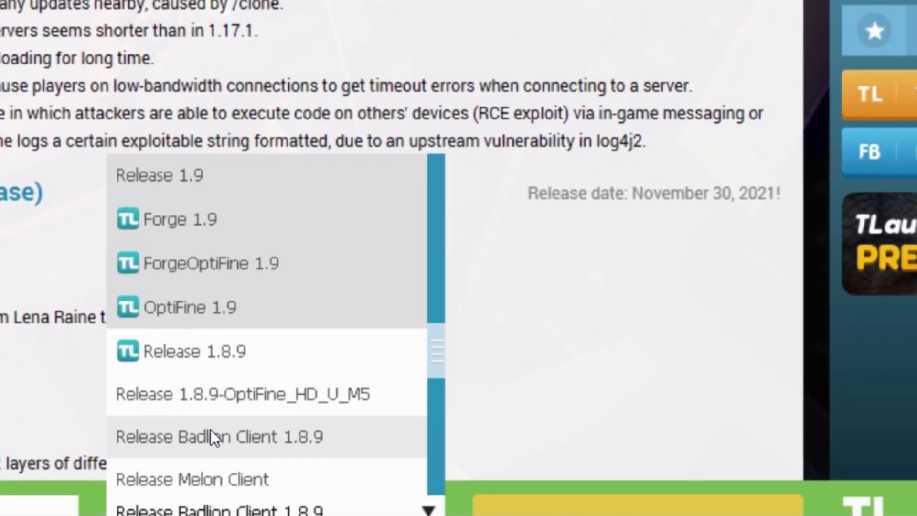
left_click(269, 375)
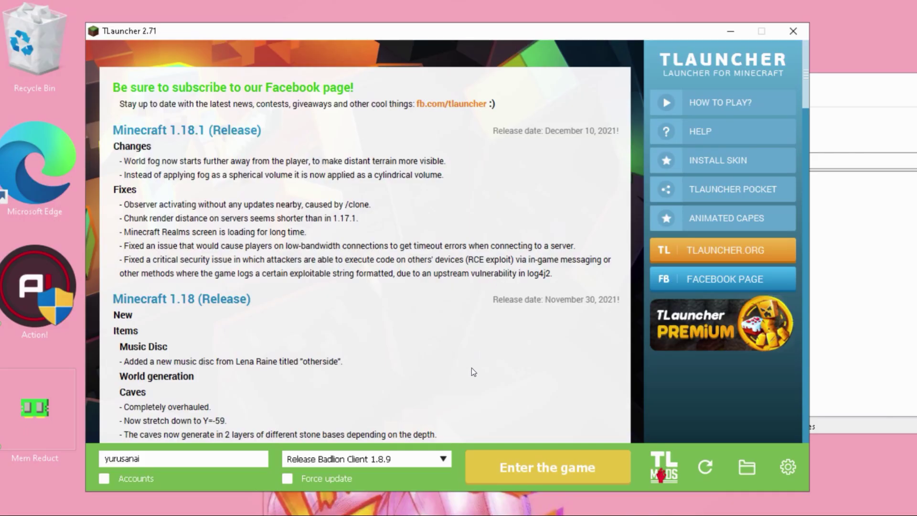
Open the TLauncher settings and select the Java argument -javaagent:Agent.jar
left_click(787, 466)
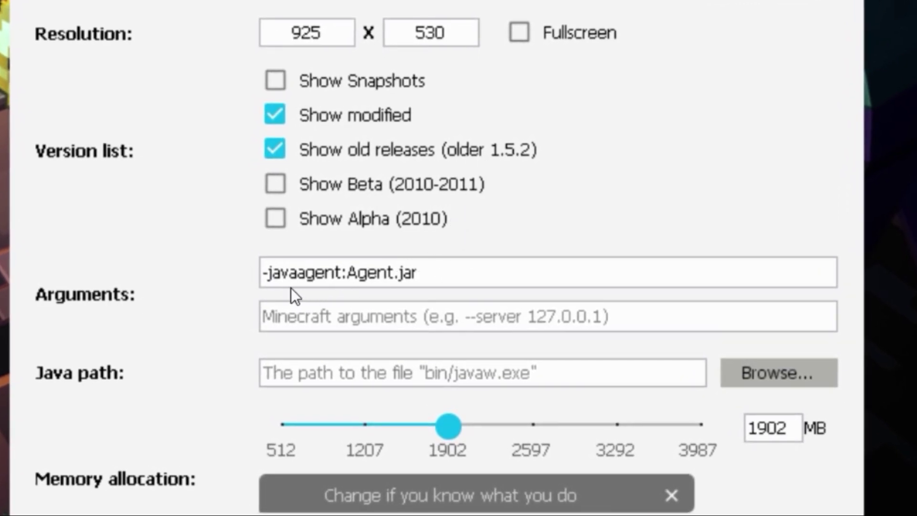
triple_click(470, 268)
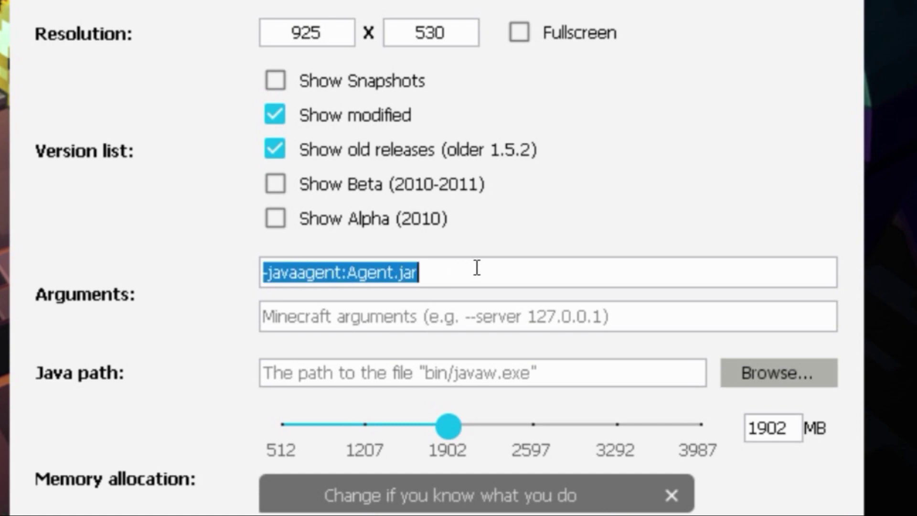